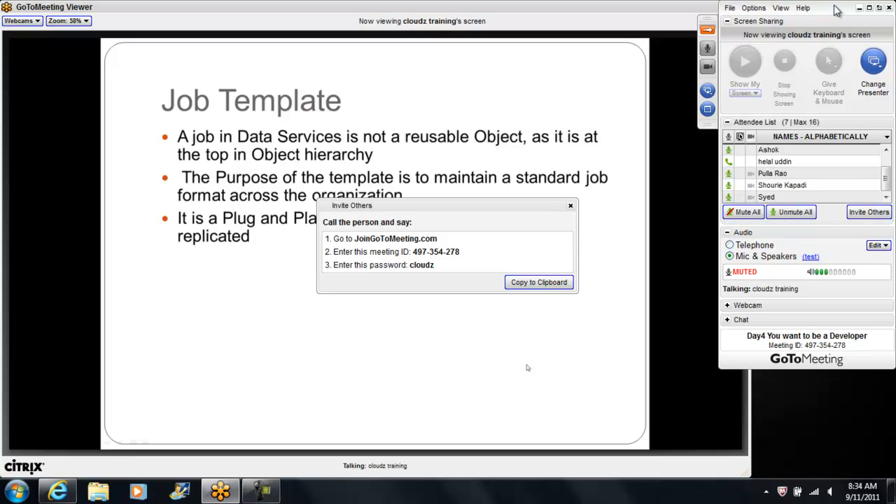
Collapse the control panel, dismiss Invite Others, then minimise and restore the viewer from the taskbar
{"action": "left_click", "coordinate": [707, 30]}
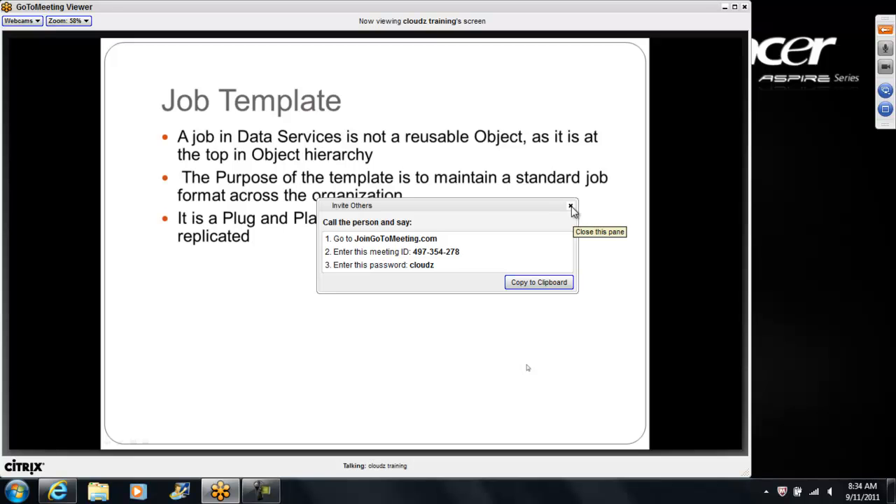
{"action": "left_click", "coordinate": [571, 207]}
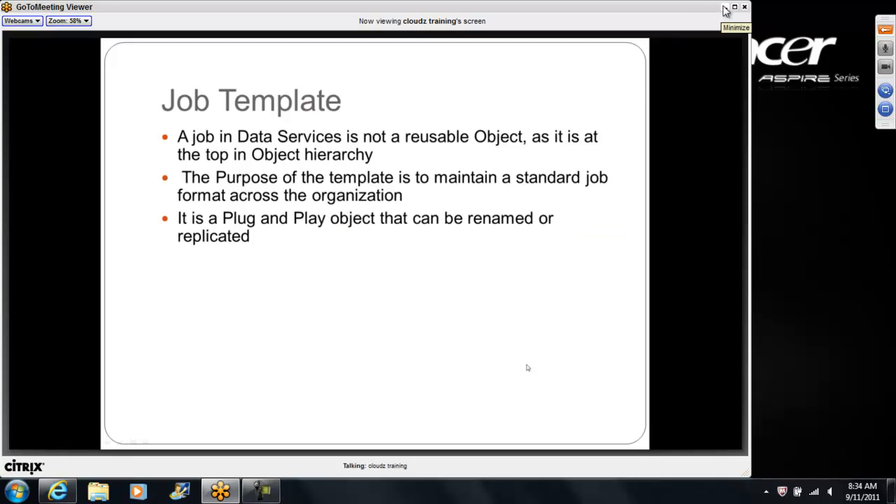
{"action": "left_click", "coordinate": [726, 9]}
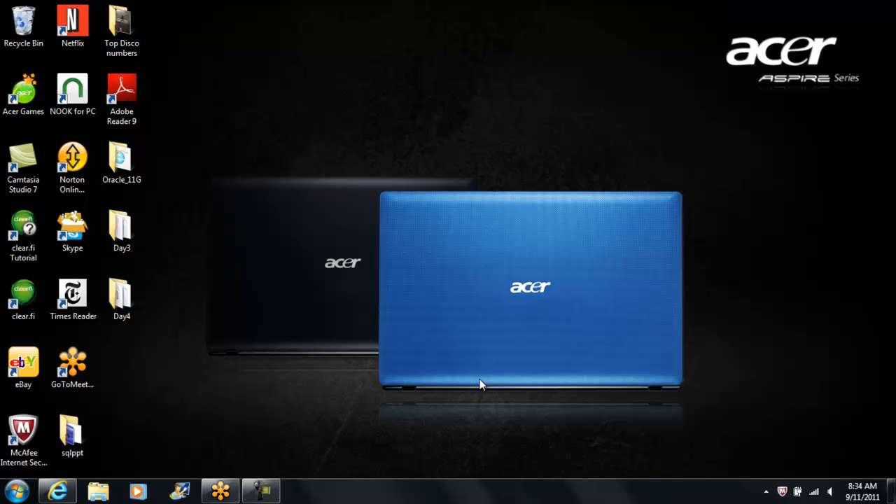
{"action": "left_click", "coordinate": [220, 492]}
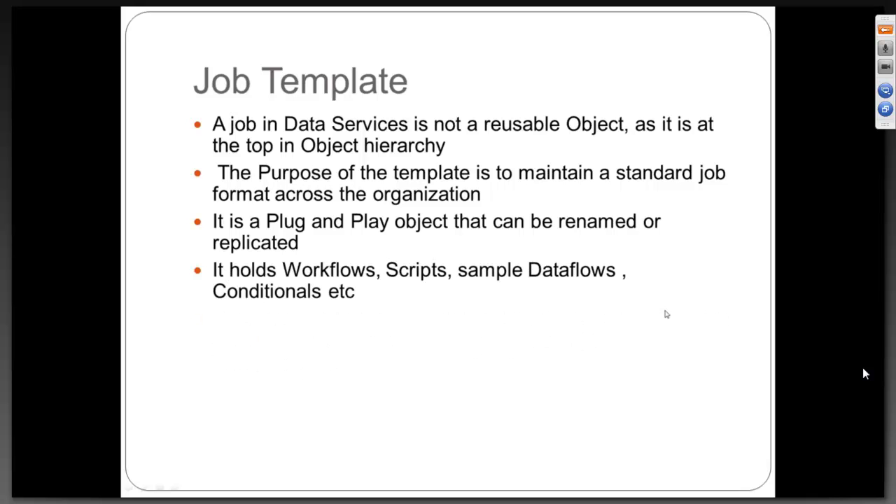
Reveal the next bullet on the Job Template slide
{"action": "left_click", "coordinate": [666, 313]}
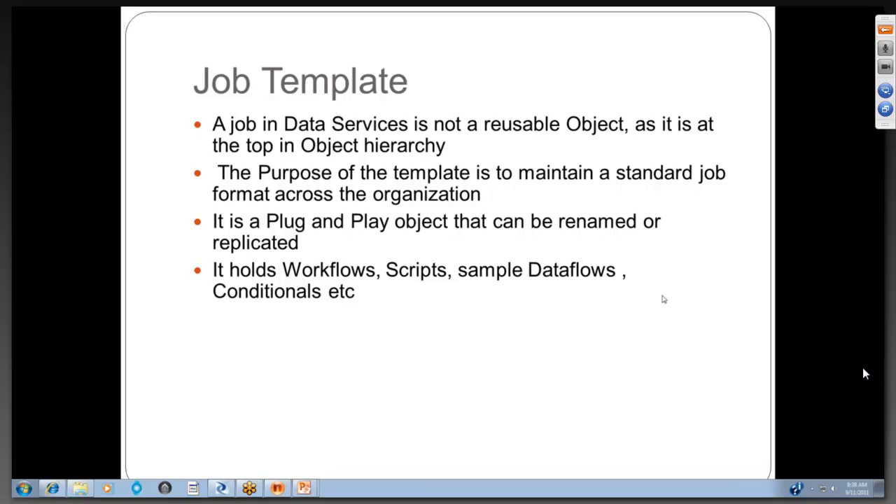
Step back twice to hide the two latest Job Template bullets
{"action": "key", "text": "Up"}
{"action": "key", "text": "Up"}
{"action": "key", "text": "Up"}
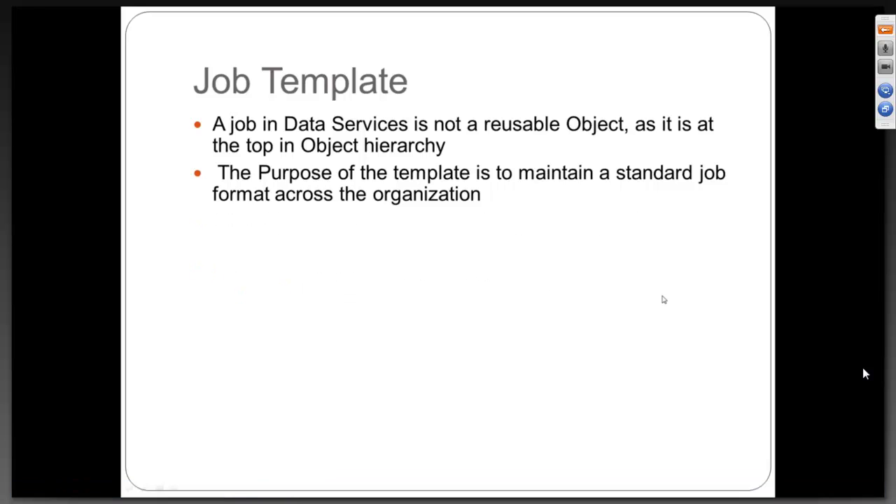
{"action": "key", "text": "Up"}
{"action": "key", "text": "Up"}
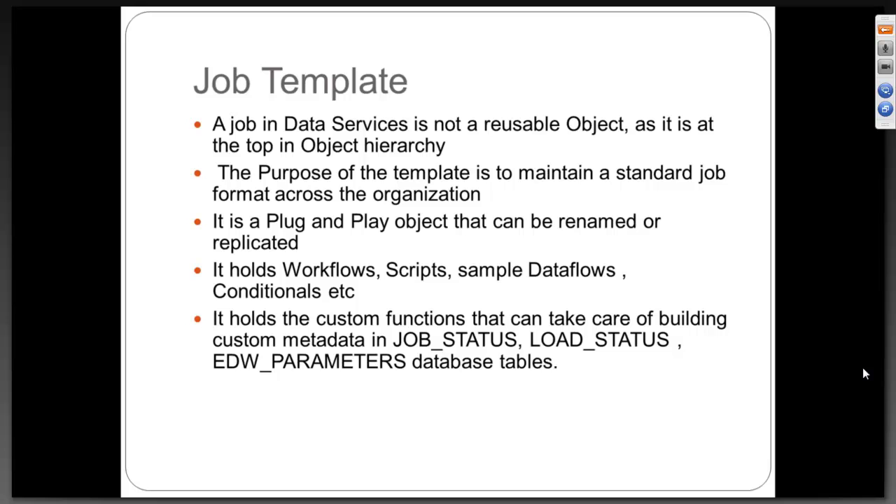
Show the DS Object naming-conventions bullet, hide it, then bring it back
{"action": "left_click", "coordinate": [865, 373]}
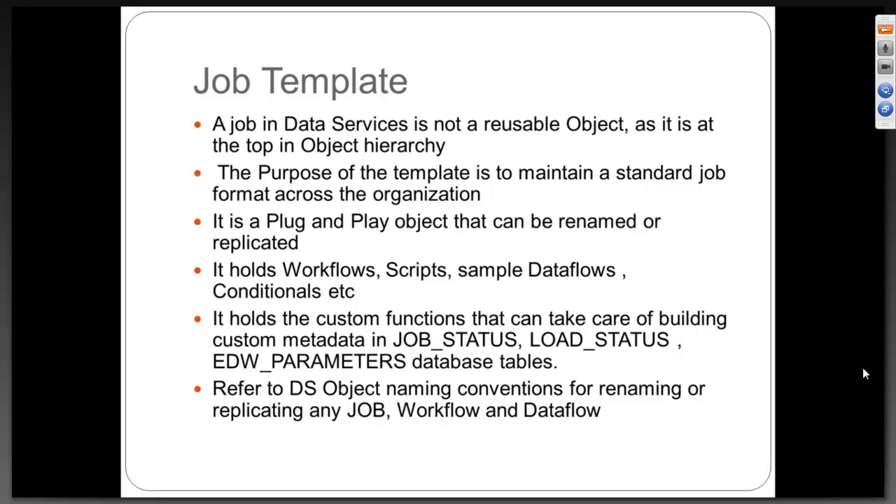
{"action": "key", "text": "Left"}
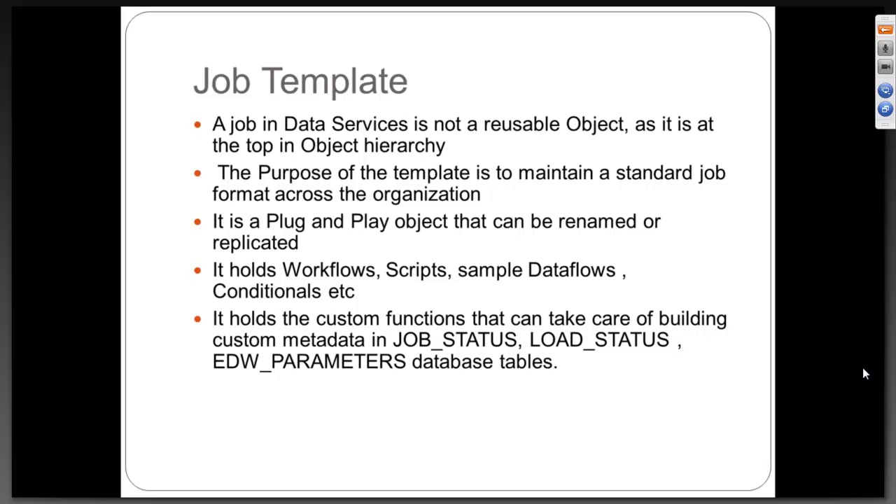
{"action": "left_click", "coordinate": [865, 374]}
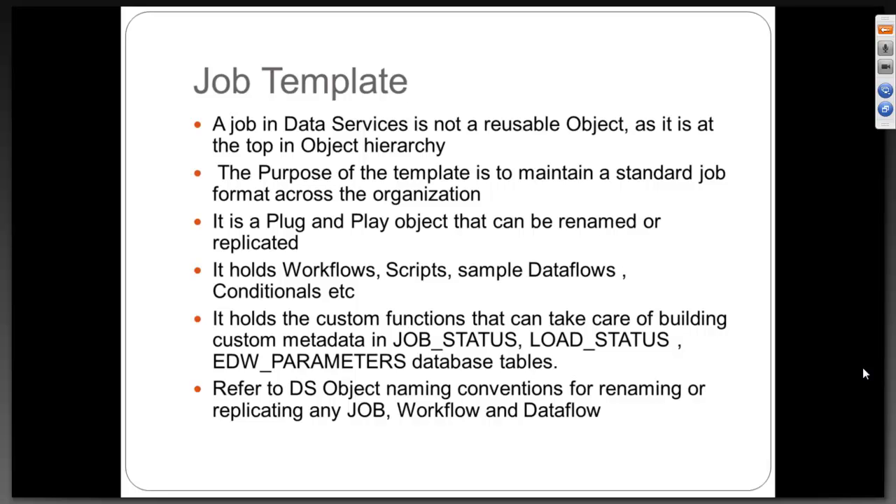
Advance from Job Template to the Recommended Job Format try/catch diagram slide
{"action": "key", "text": "Right"}
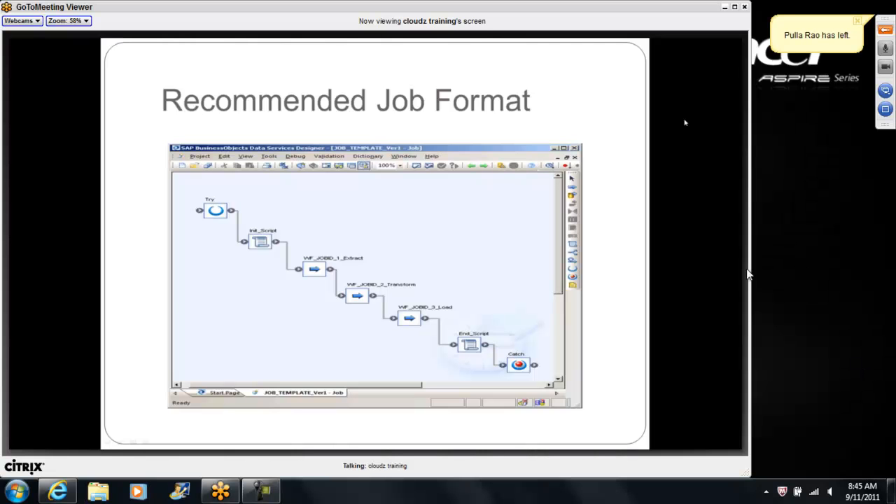
Maximise the viewer so the Recommended Job Format diagram fills the display
{"action": "left_click", "coordinate": [734, 7]}
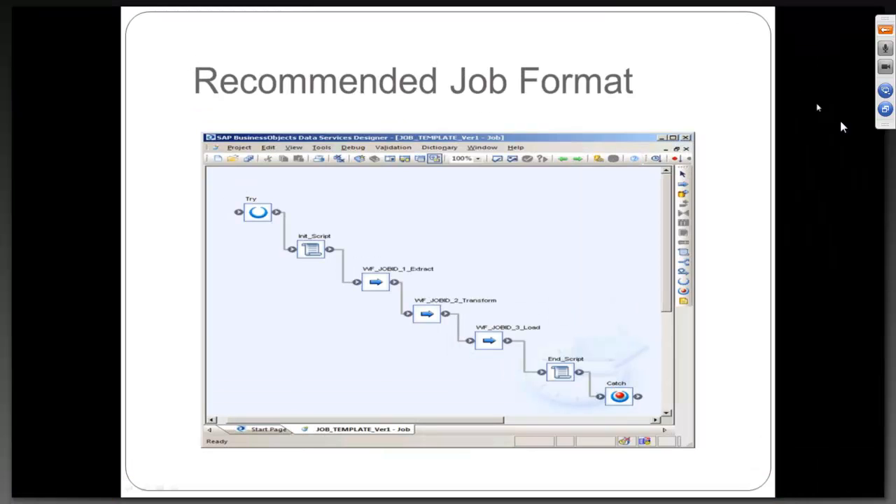